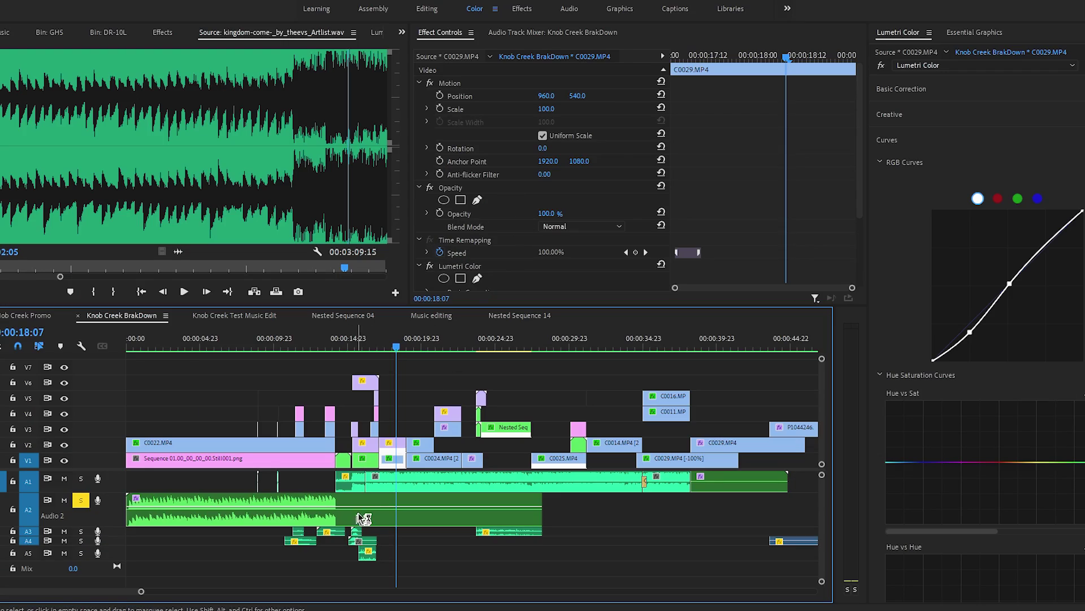
# Switch off Studio Reverb on the Audio 2 nested clip and trim its music inside Nested Sequence 17 near 14 seconds
pyautogui.click(363, 518)
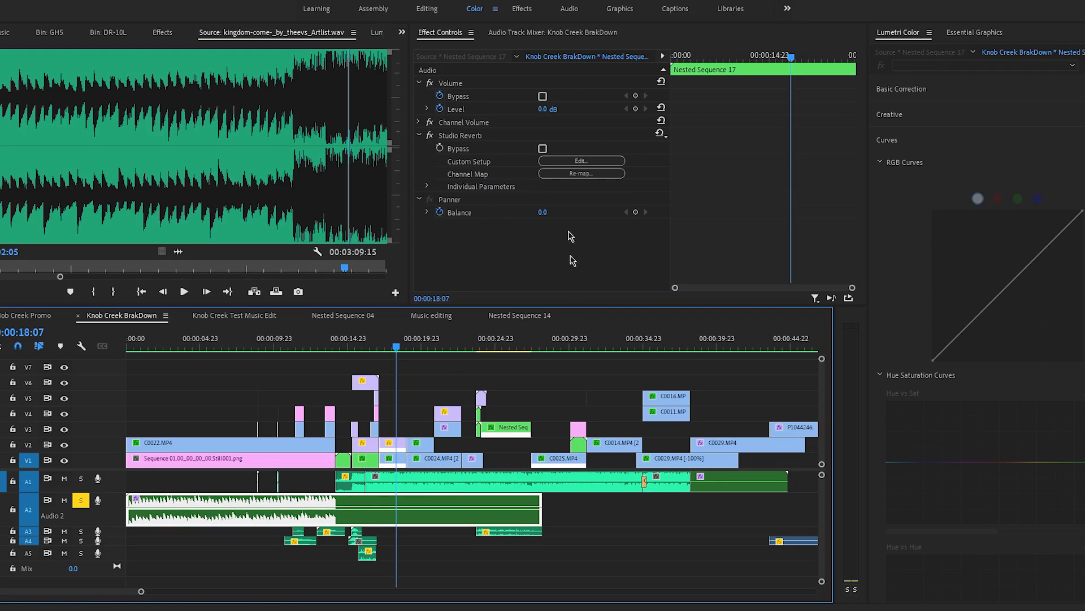
pyautogui.click(431, 138)
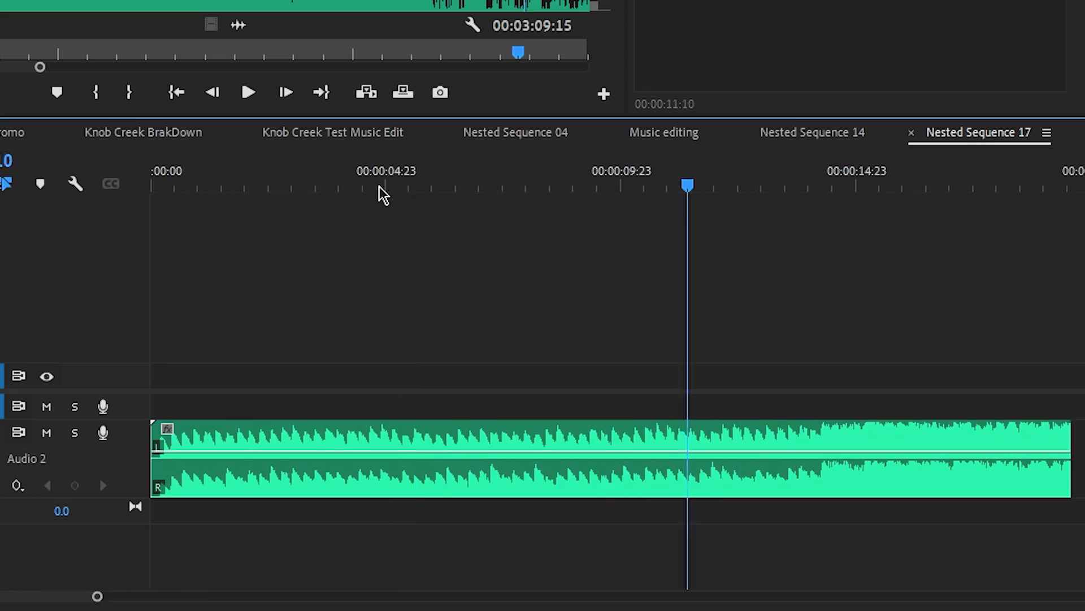
pyautogui.press('-')
pyautogui.press('=')
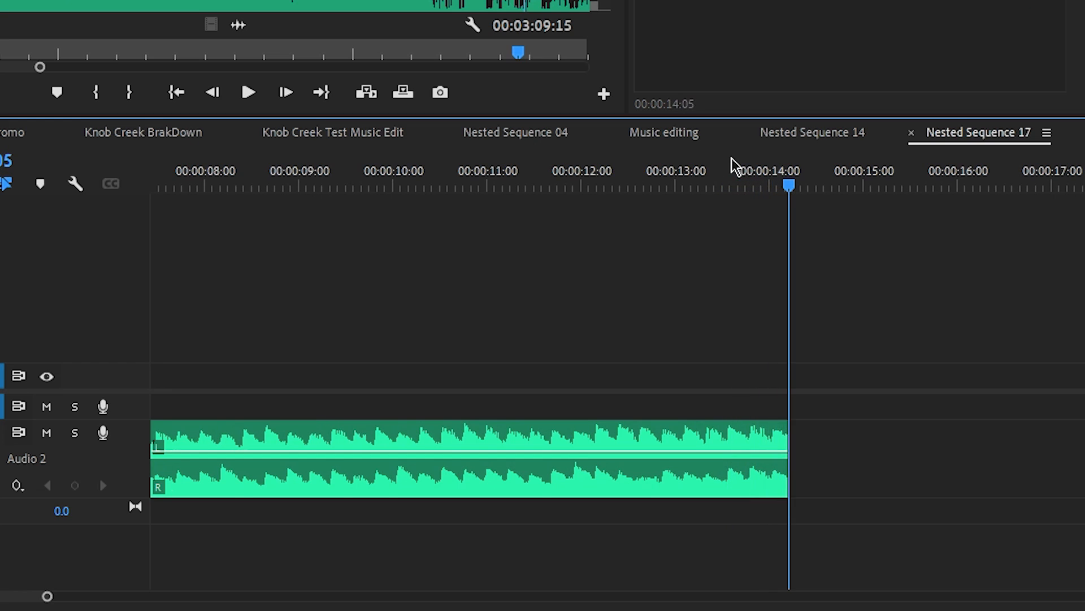
pyautogui.press('-')
pyautogui.press('-')
pyautogui.press('-')
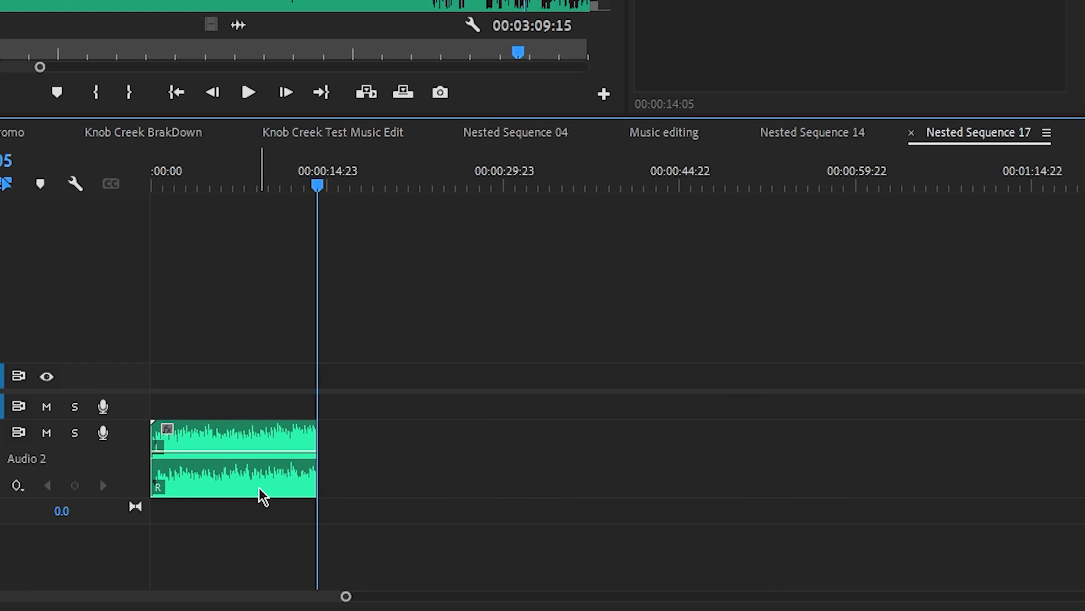
# Alt-drag a copy of the clip after the 14-second cut and stretch it far past the music as a silent extension
pyautogui.moveTo(261, 495)
pyautogui.mouseDown()
pyautogui.moveTo(415, 480)
pyautogui.moveTo(409, 488)
pyautogui.mouseUp()
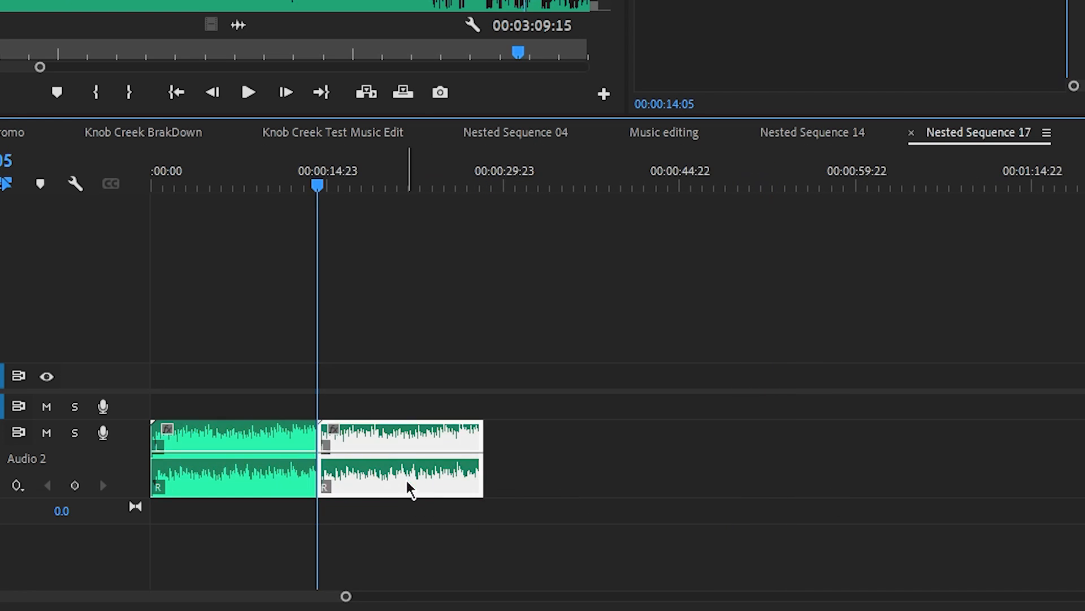
pyautogui.moveTo(485, 470); pyautogui.dragTo(869, 469)
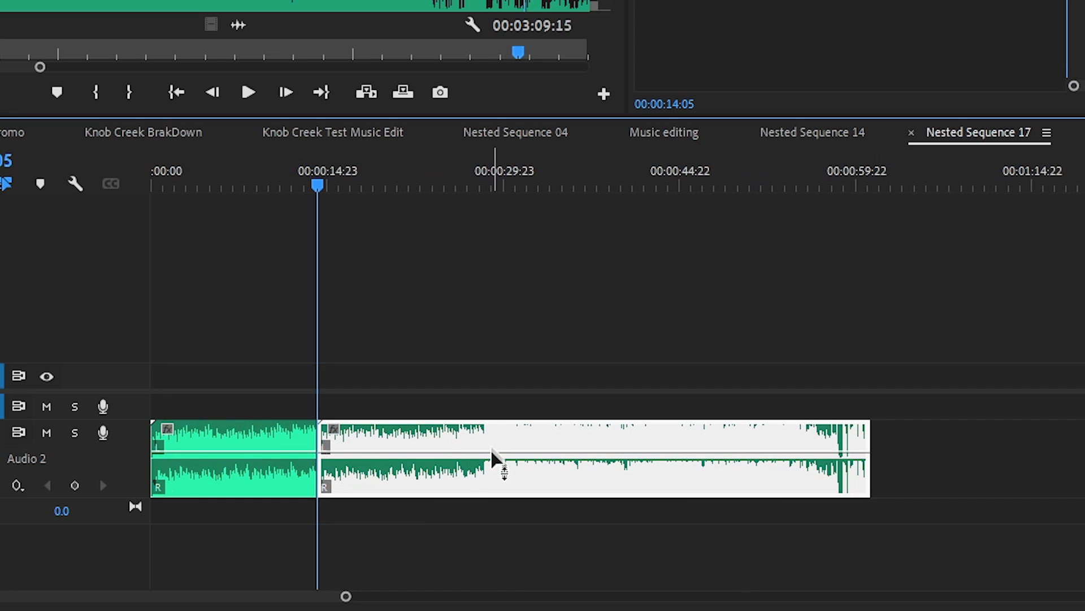
pyautogui.press('=')
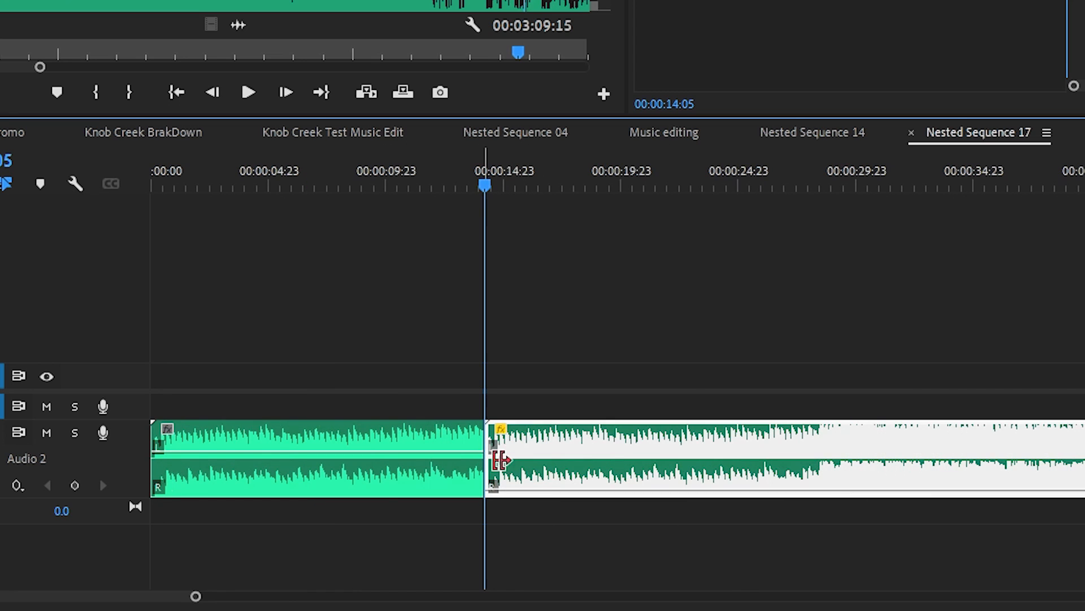
pyautogui.press('-')
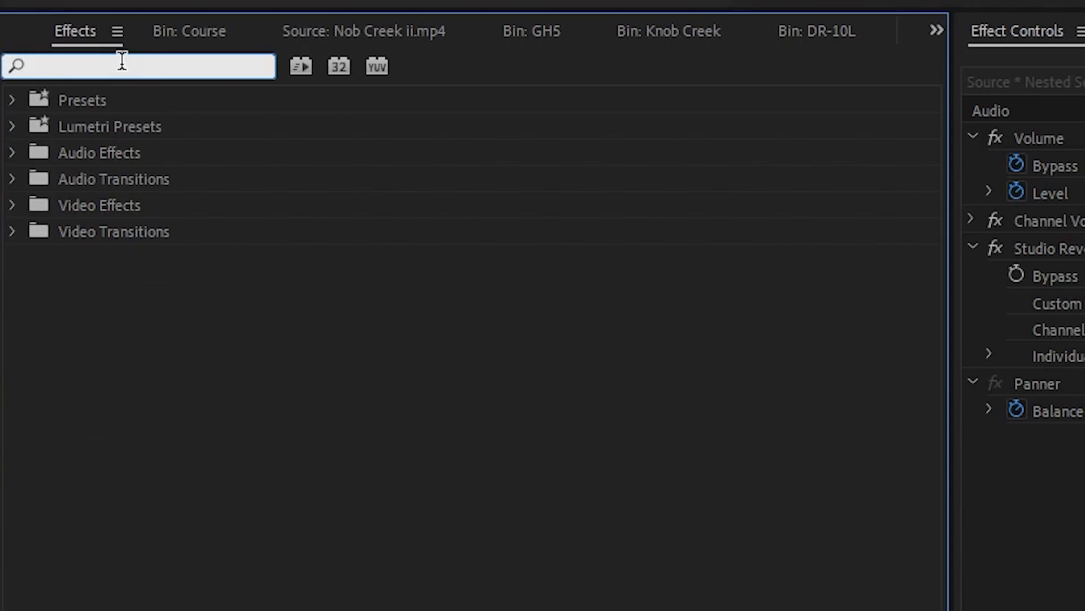
pyautogui.write('rever')
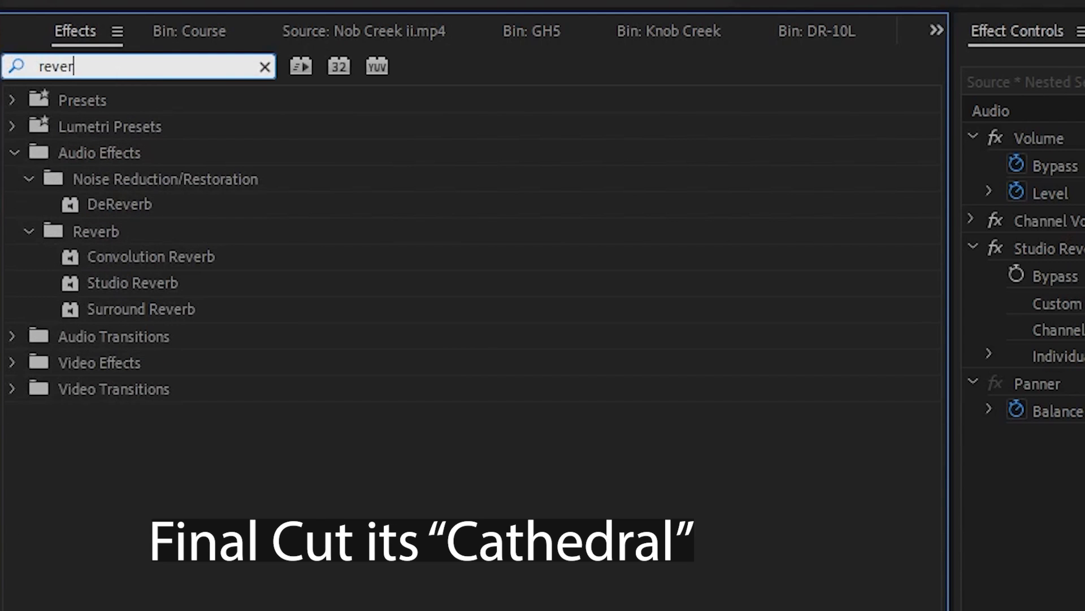
# Apply Studio Reverb to the nested music clip and bring up its Great Hall custom settings editor
pyautogui.click(117, 281)
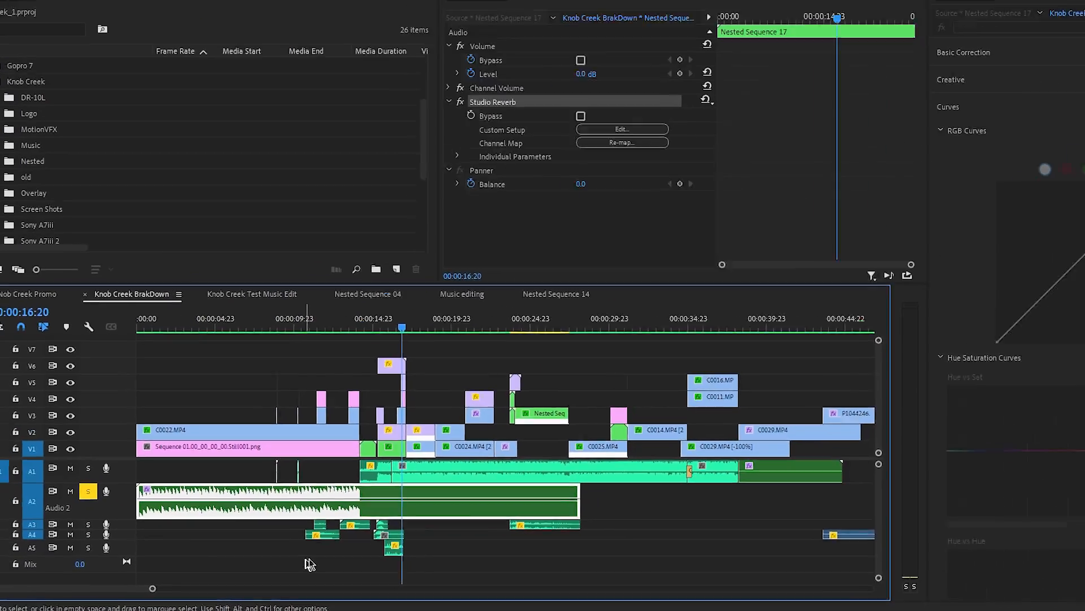
pyautogui.click(620, 130)
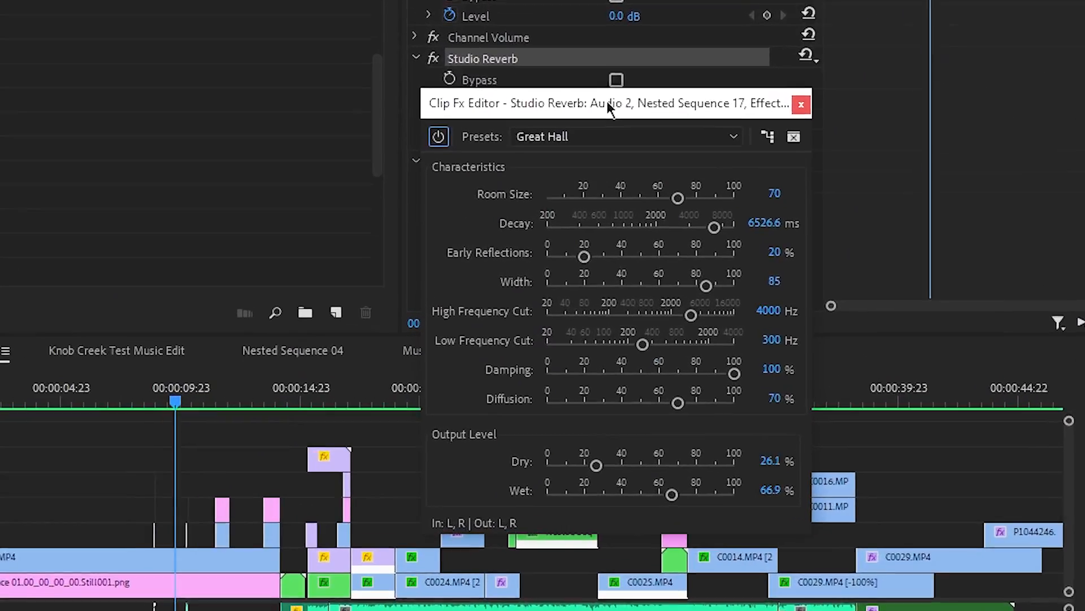
# Set Studio Reverb Decay to 10000 ms and Early Reflections to 50.1%, auditioning the ending from about 13 seconds
pyautogui.moveTo(606, 101); pyautogui.dragTo(824, 28)
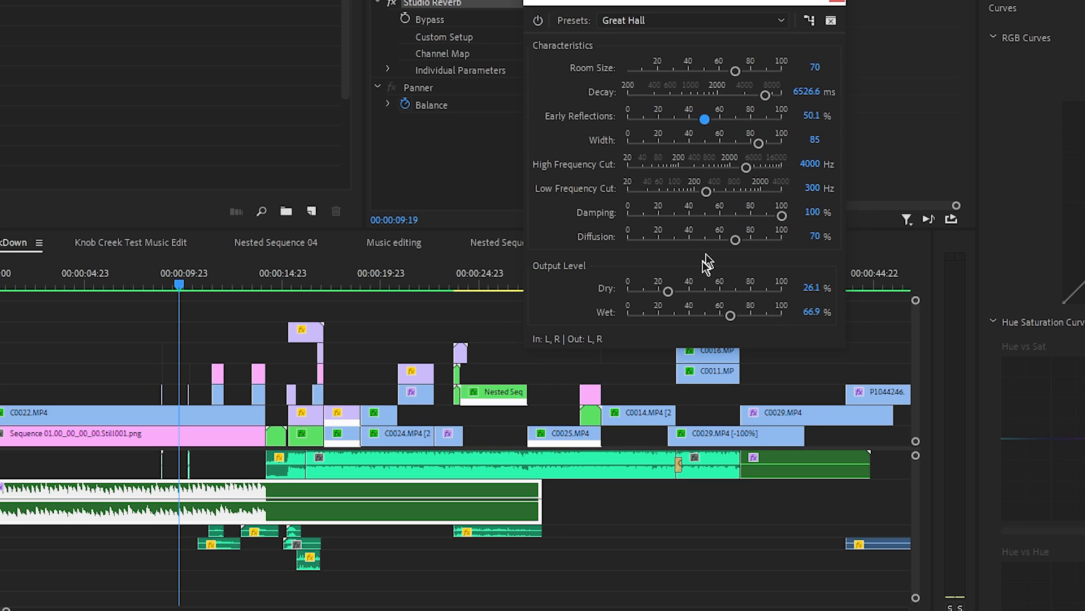
pyautogui.click(209, 280)
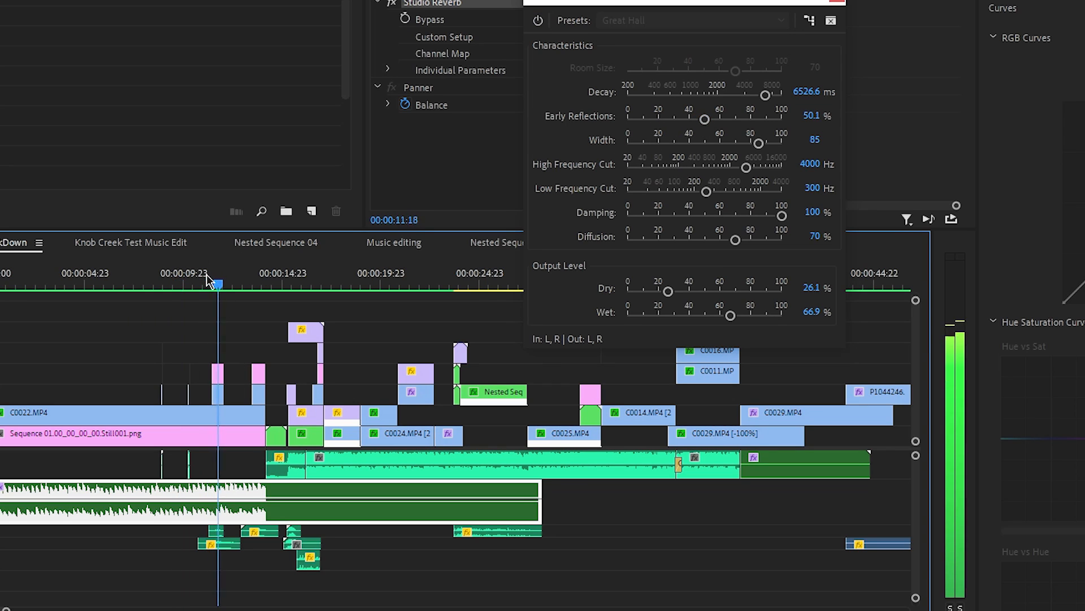
pyautogui.press('=')
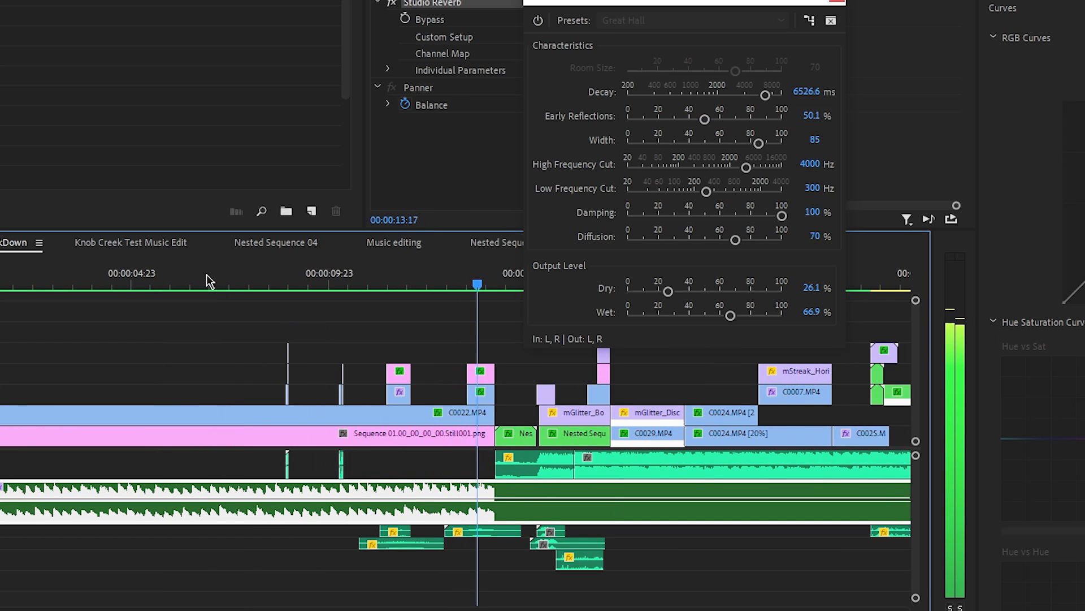
pyautogui.press('-')
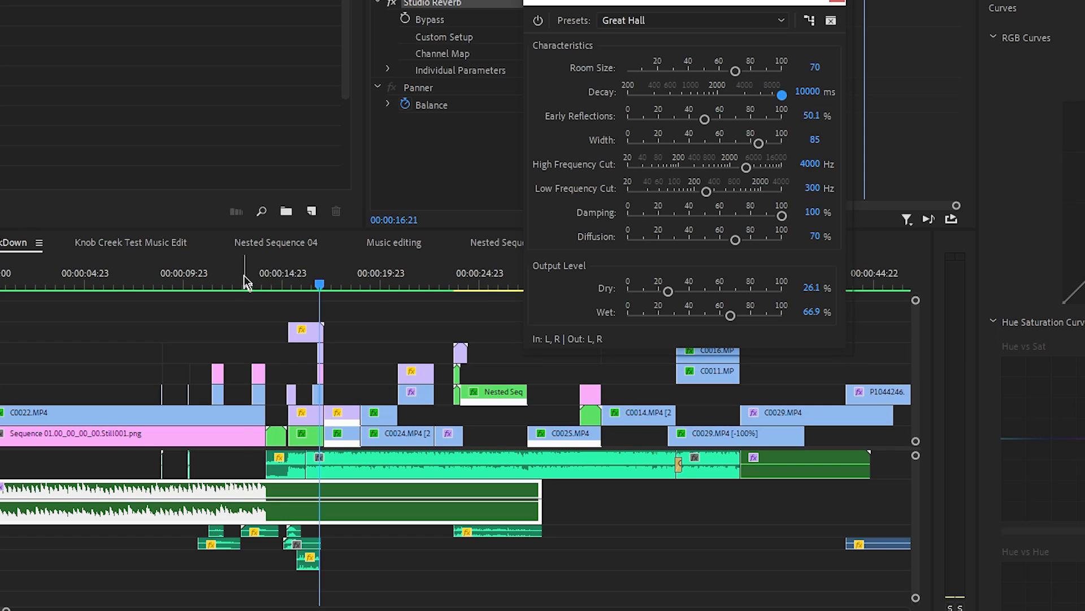
pyautogui.click(247, 280)
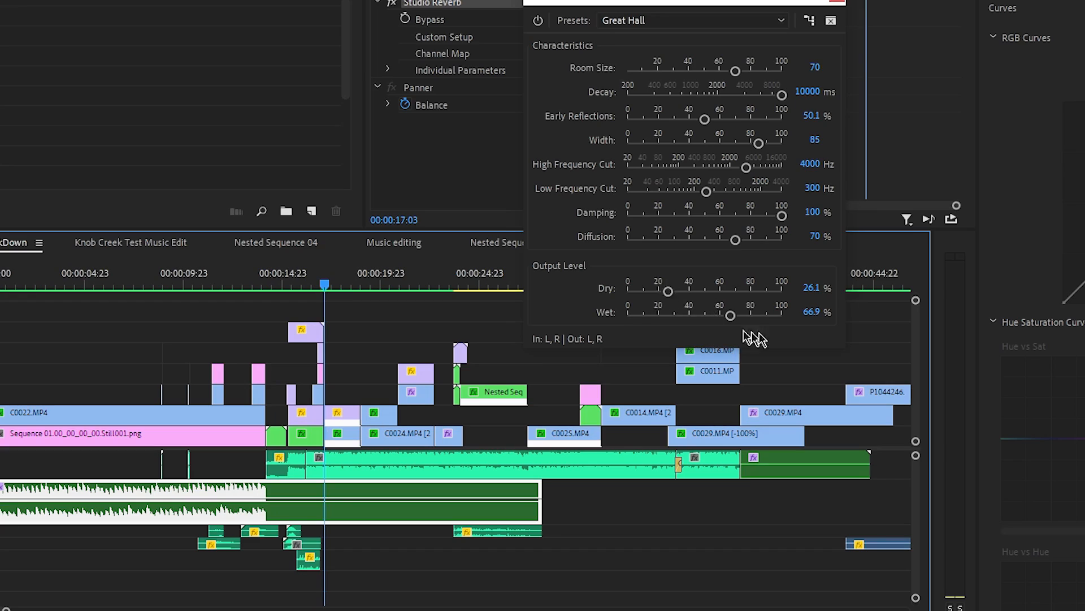
pyautogui.press('space')
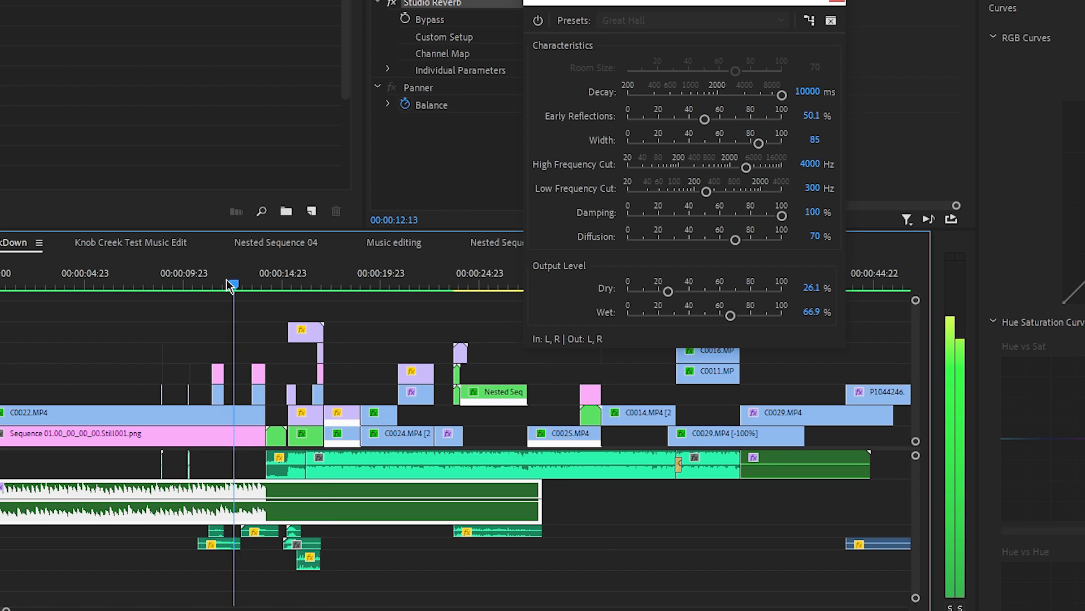